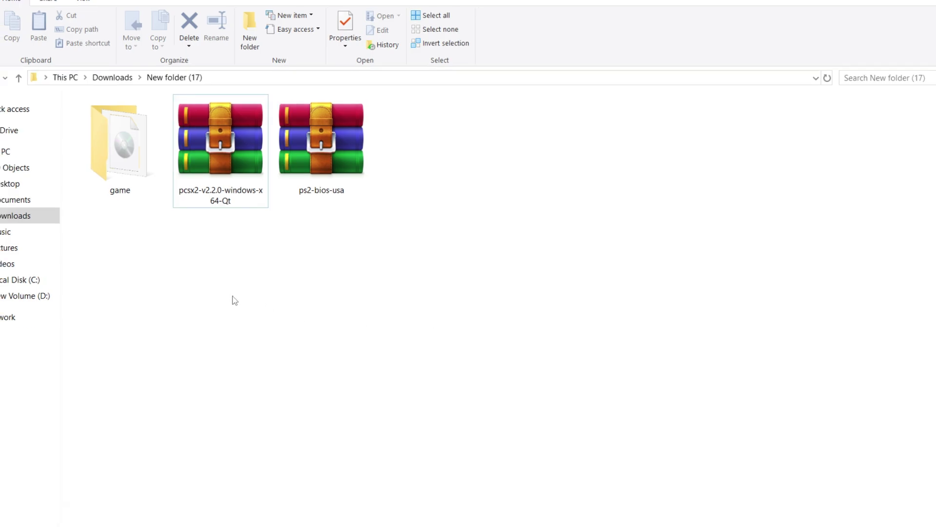
left_click(350, 162)
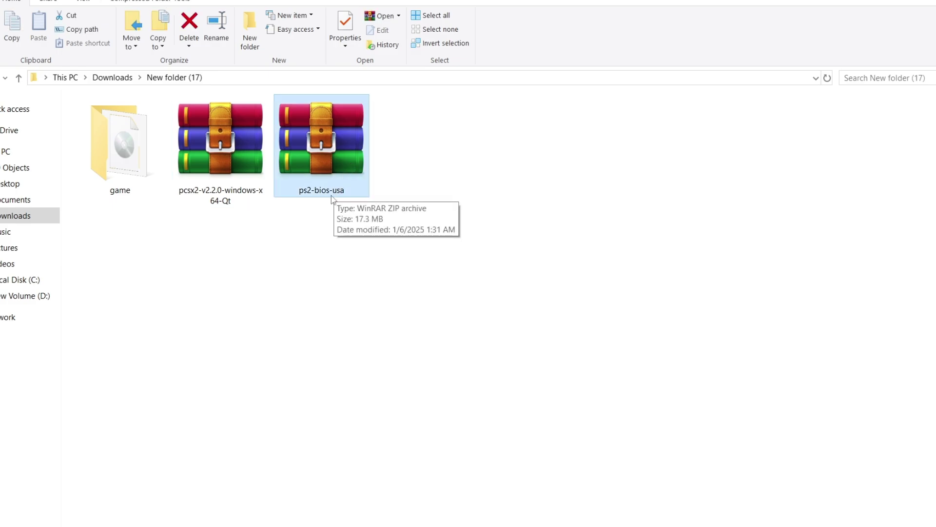
left_click(313, 238)
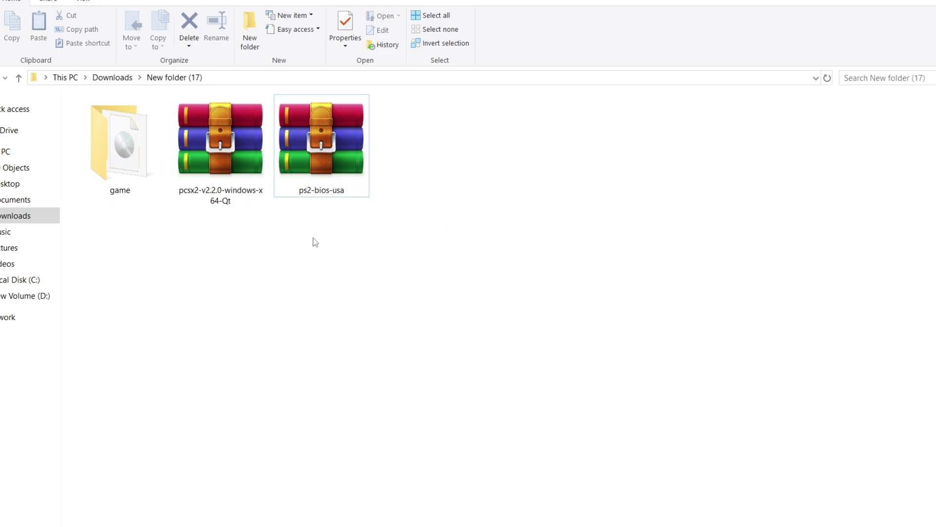
left_click(210, 181)
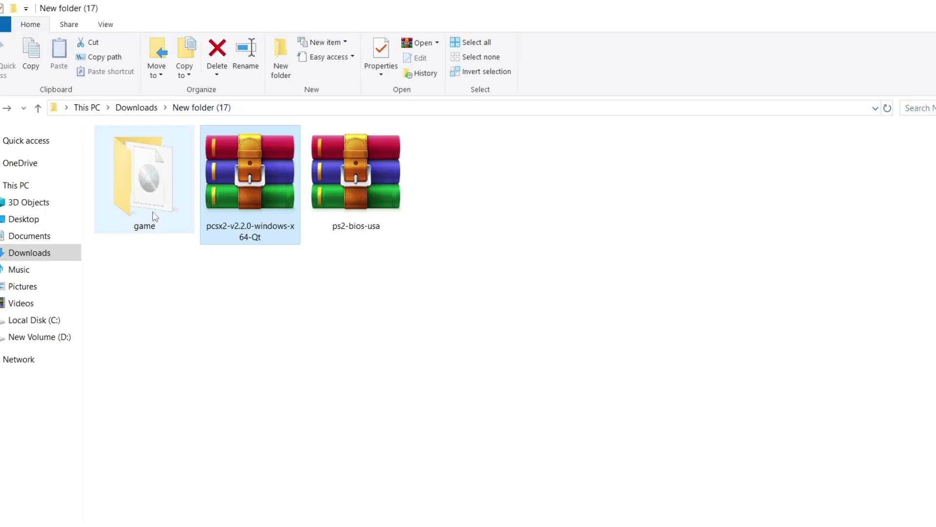
left_click(128, 180)
double_click(154, 216)
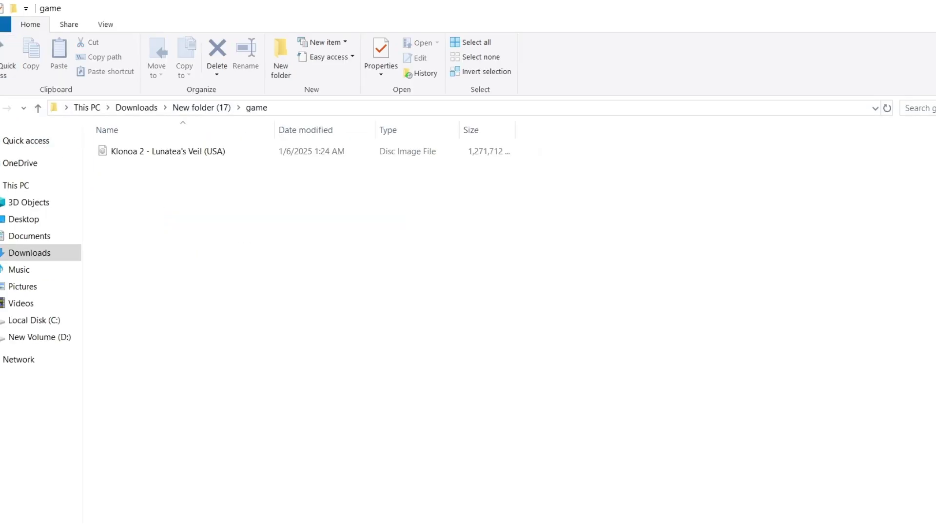
key("BackSpace")
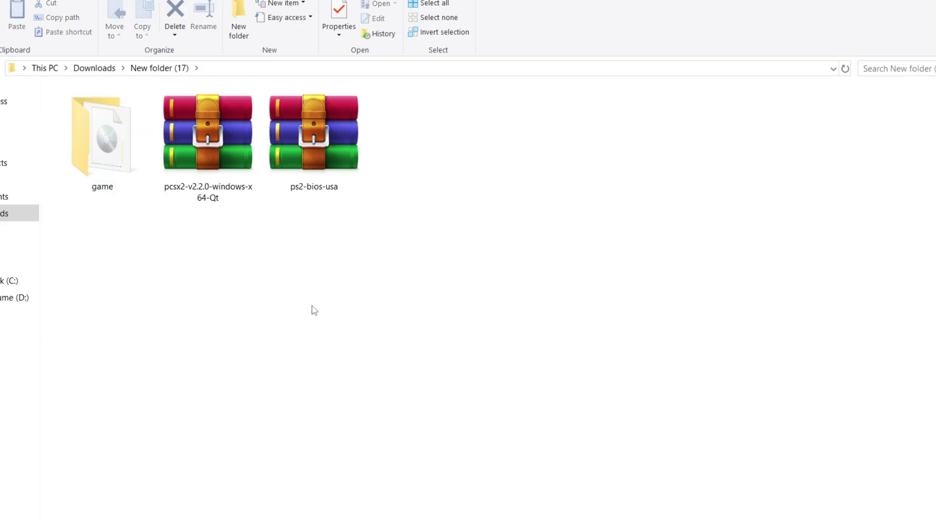
Create a subfolder named 'New folder' and move the pcsx2-v2.2.0 archive into it.
right_click(350, 333)
mouse_move(405, 480)
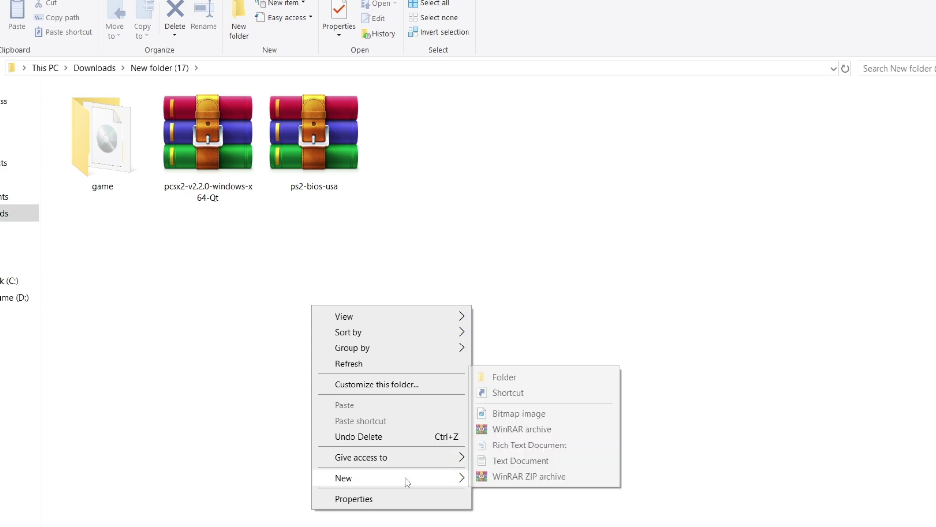
left_click(537, 379)
left_click(320, 272)
left_click(303, 156)
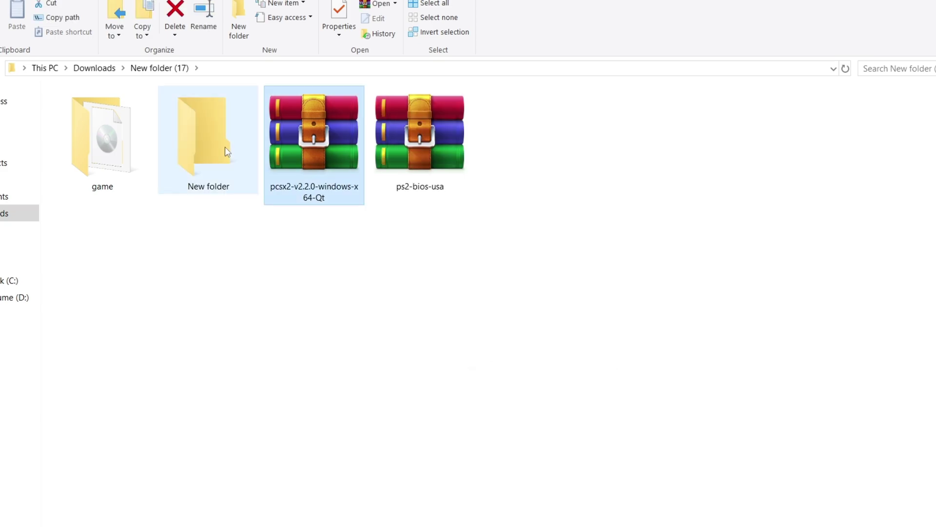
left_click_drag(200, 156, 200, 156)
Extract the PCSX2 archive here, inside New folder.
double_click(201, 160)
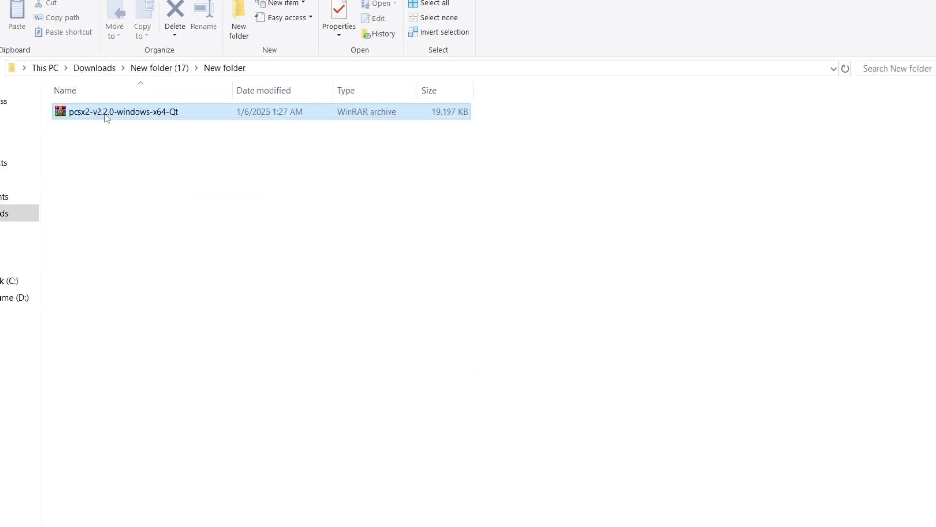
right_click(111, 122)
left_click(150, 173)
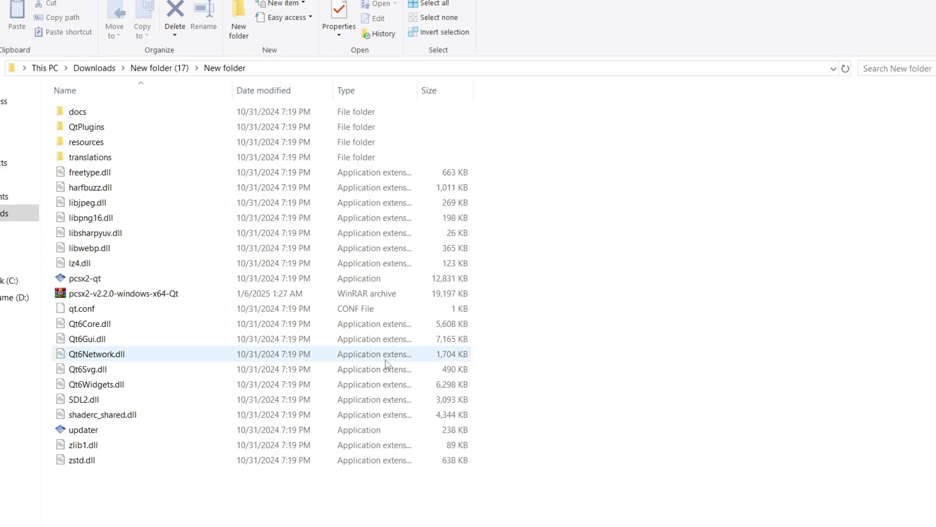
Launch pcsx2-qt and advance the Setup Wizard to the BIOS Image page.
left_click(161, 282)
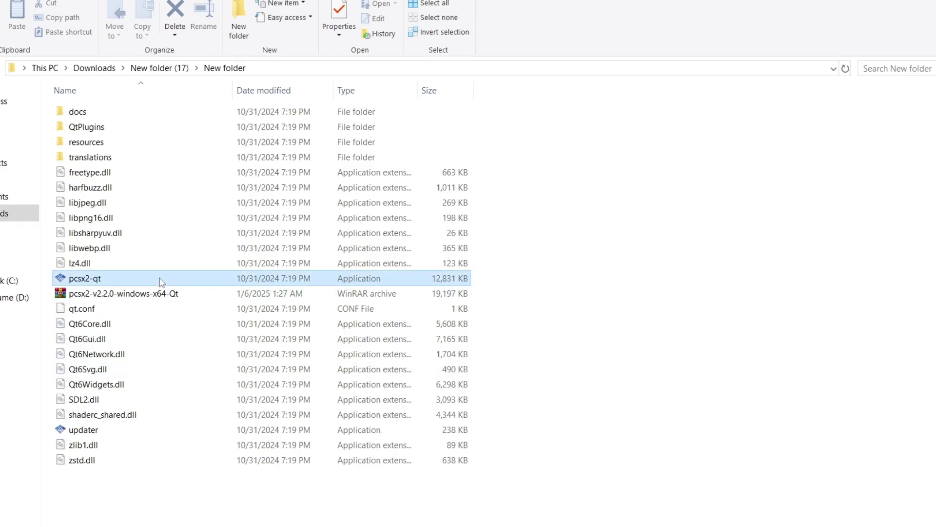
double_click(85, 281)
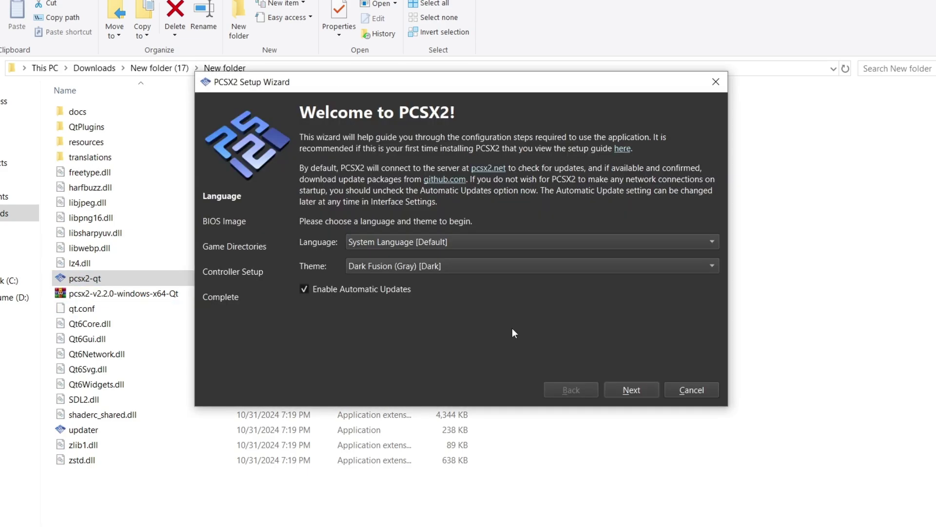
left_click(629, 390)
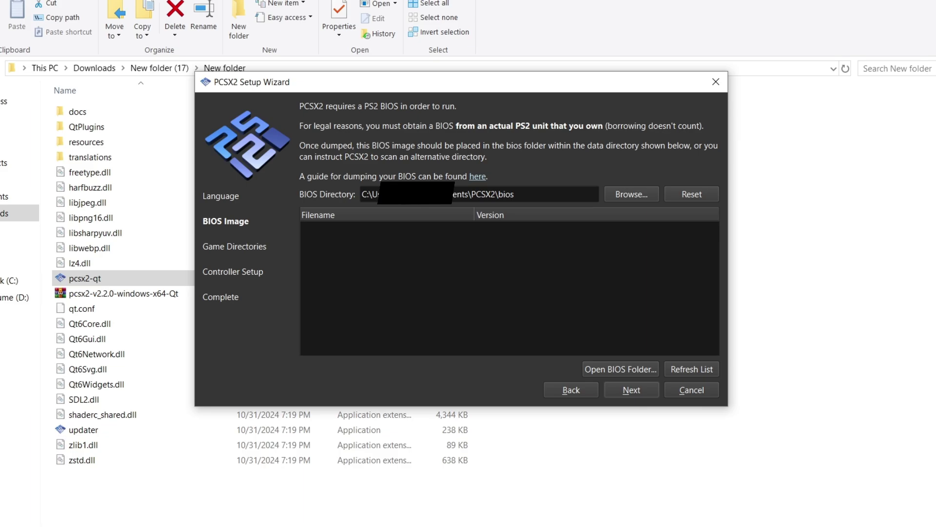
Extract the PS2 BIOS archive in New folder (17).
key("Escape")
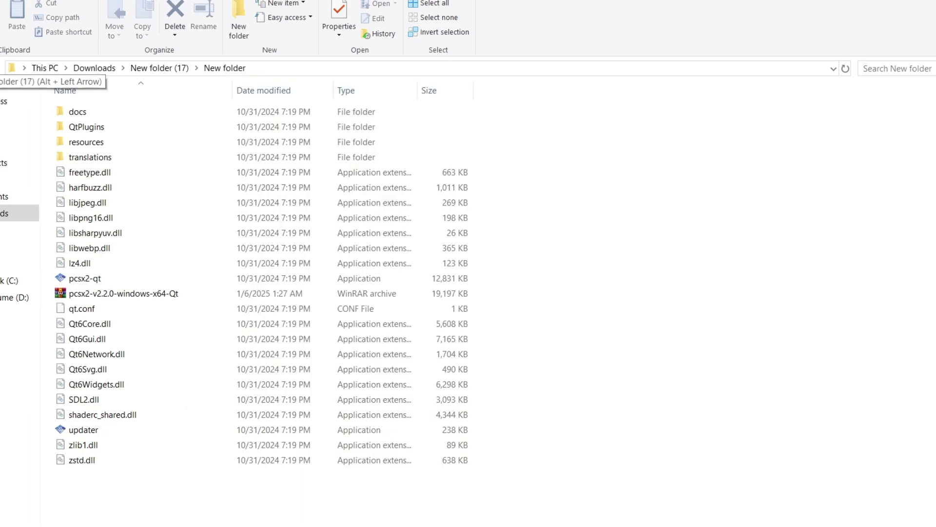
key("alt+Left")
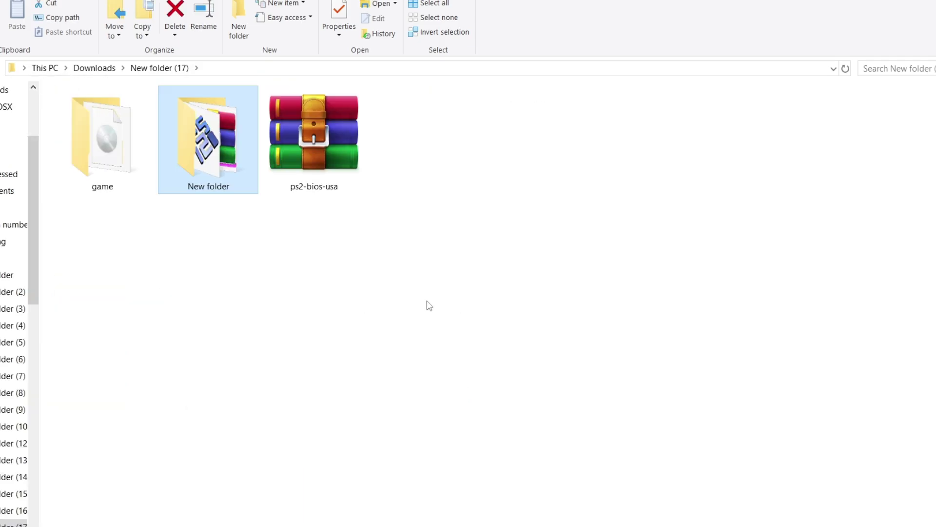
left_click(427, 302)
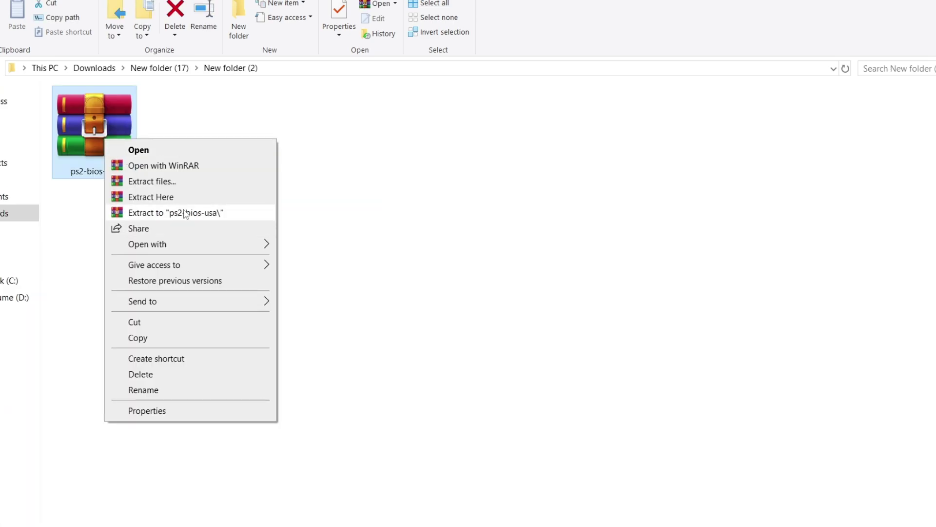
left_click(183, 197)
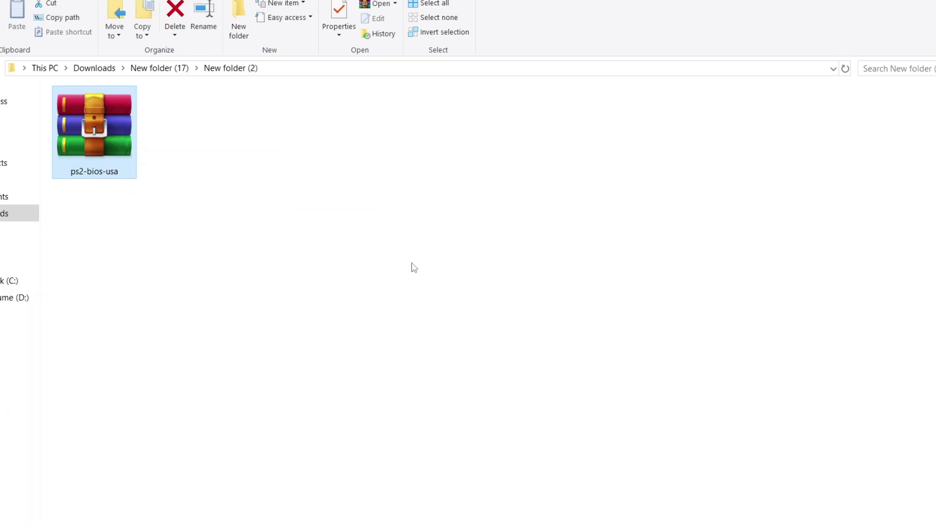
left_click(580, 349)
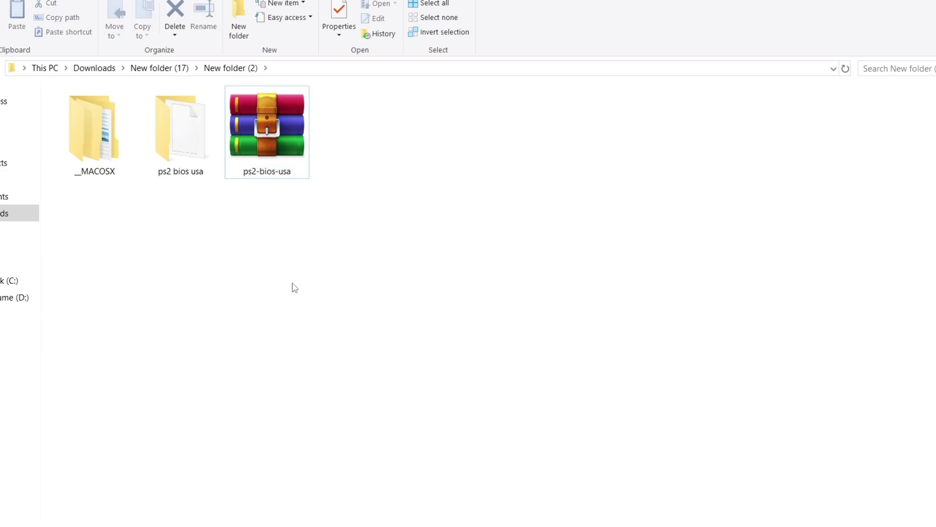
Copy the three SCPH-39001 BIOS files from the extracted ps2 bios usa folder.
double_click(200, 168)
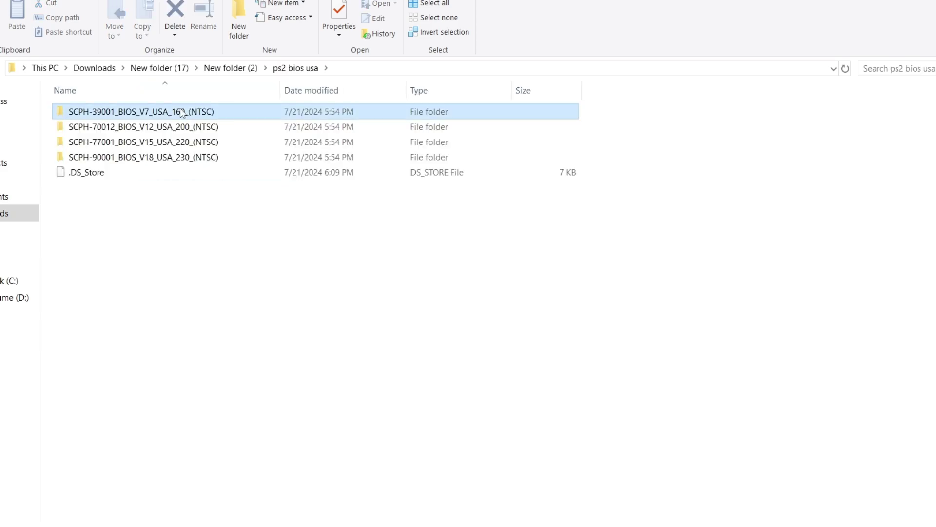
double_click(182, 112)
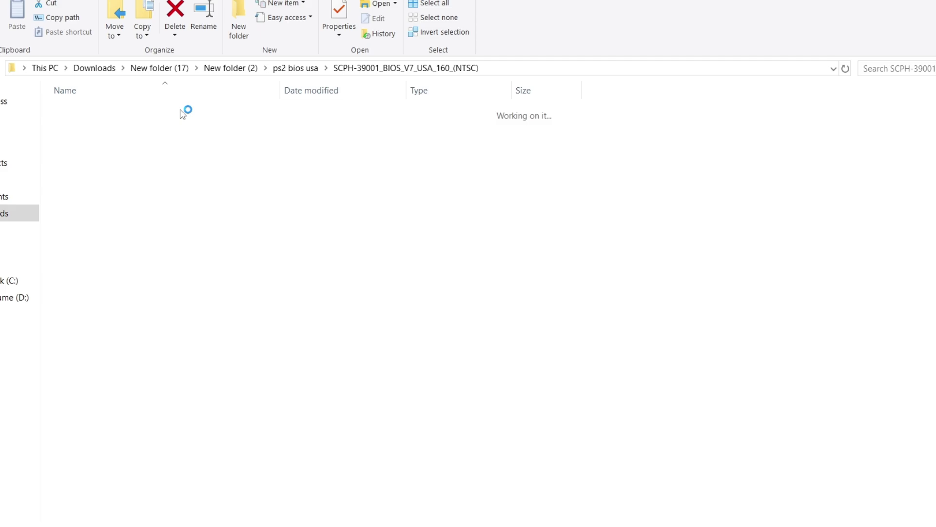
key("ctrl+a")
key("ctrl+c")
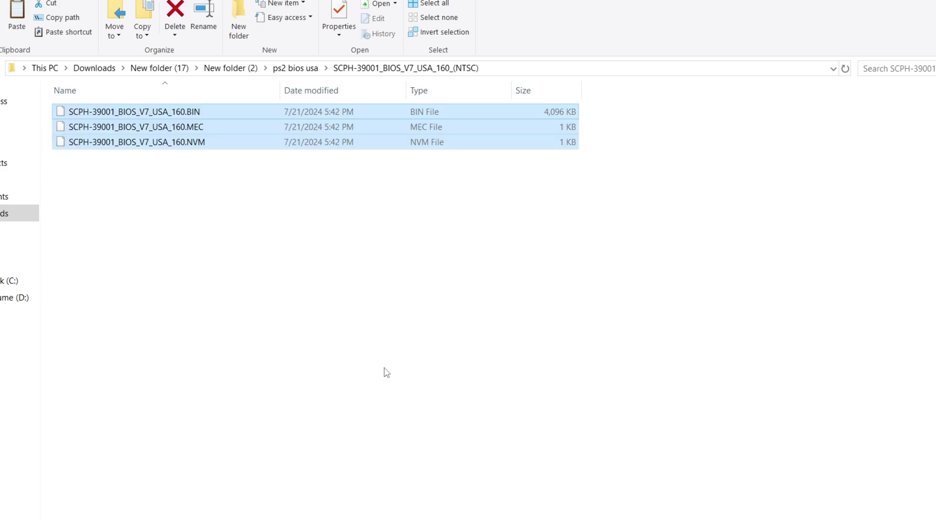
left_click(298, 194)
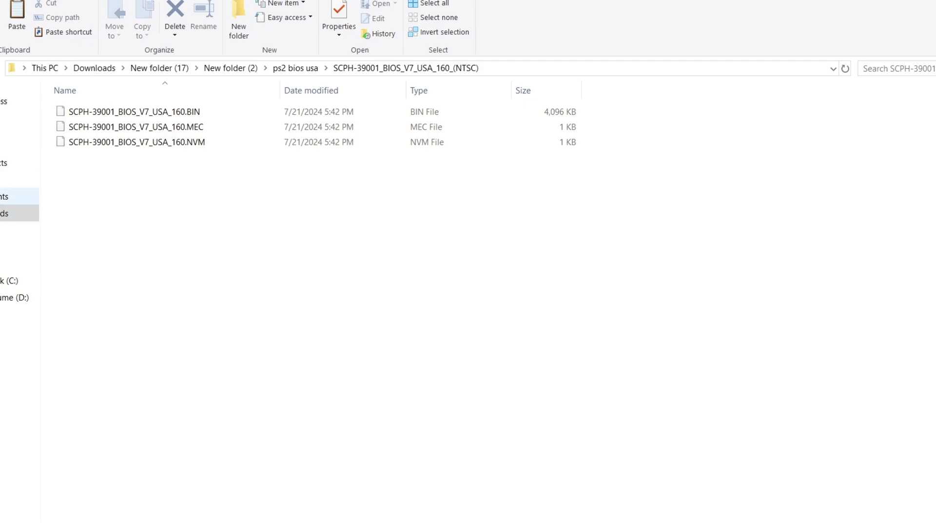
Paste the BIOS files into Documents > PCSX2 > bios.
left_click(19, 196)
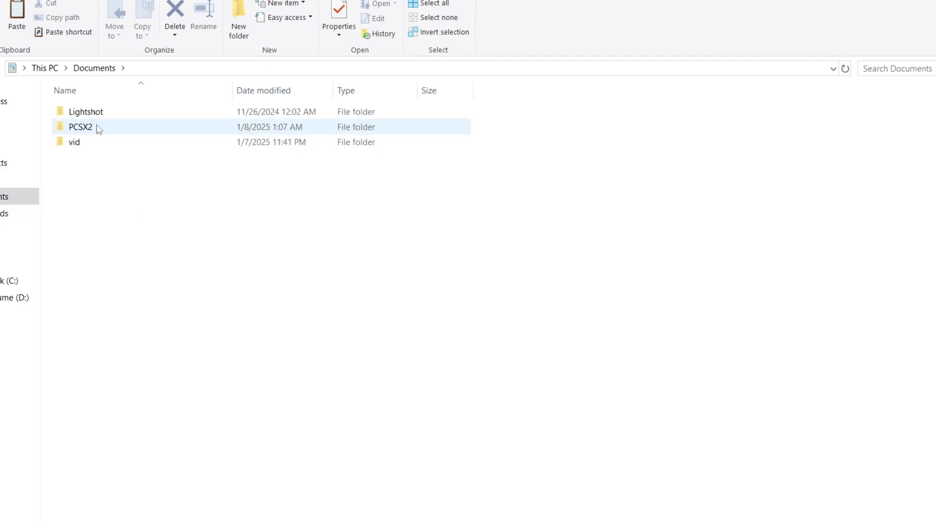
double_click(99, 128)
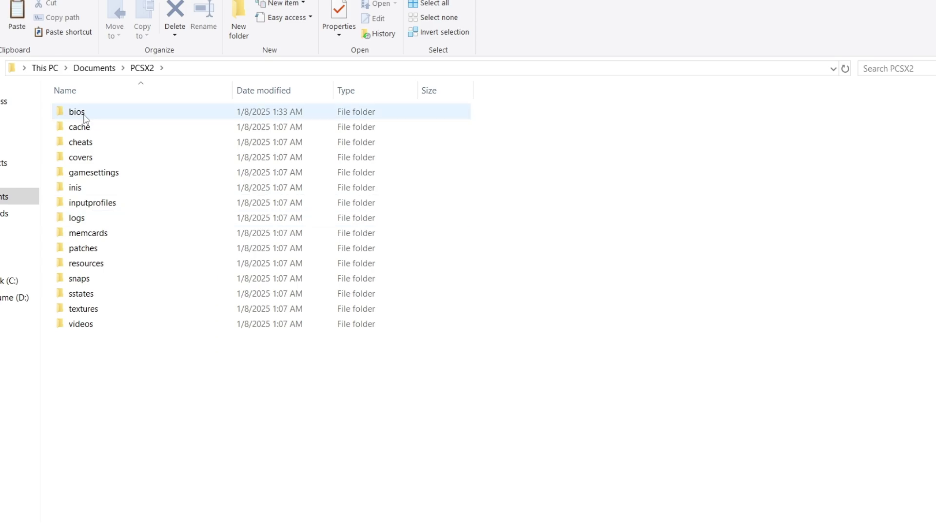
double_click(84, 117)
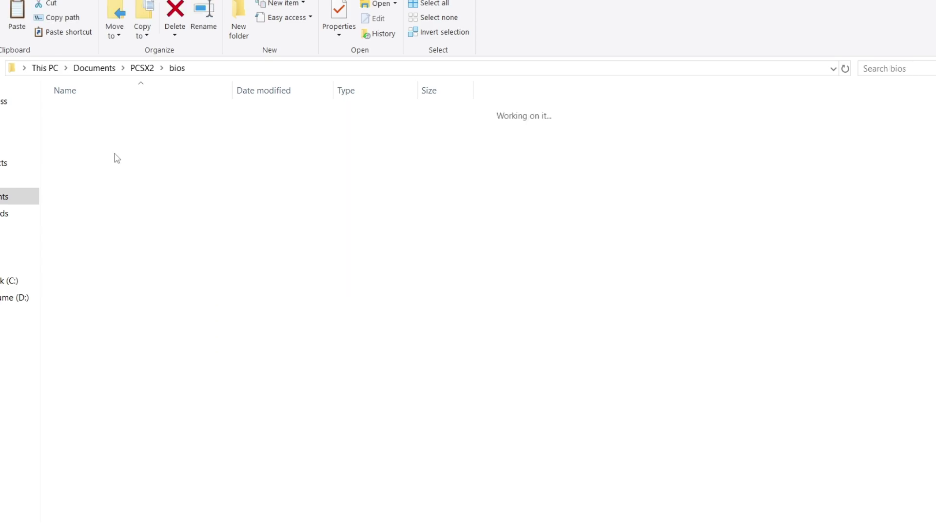
right_click(153, 214)
left_click(189, 308)
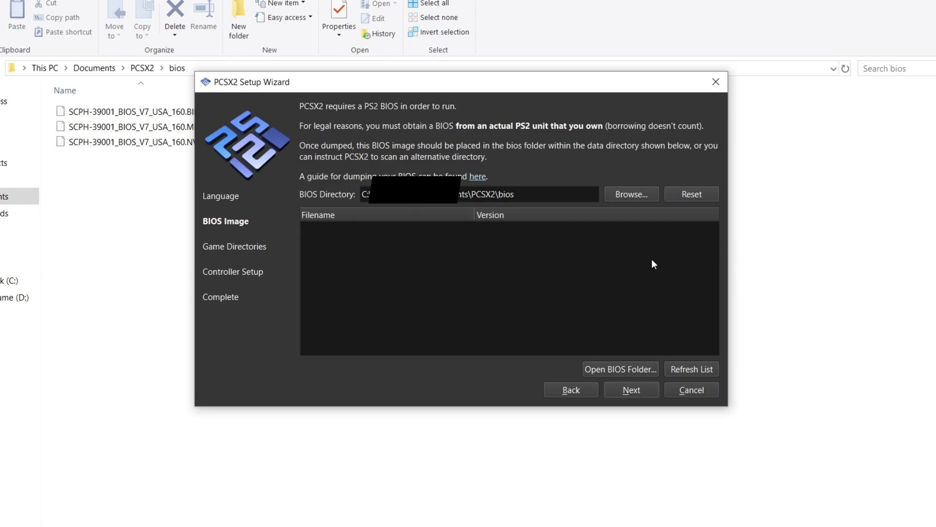
Refresh the BIOS list and select SCPH-39001_BIOS_V7_USA_160.BIN (USA v01.60).
left_click(679, 369)
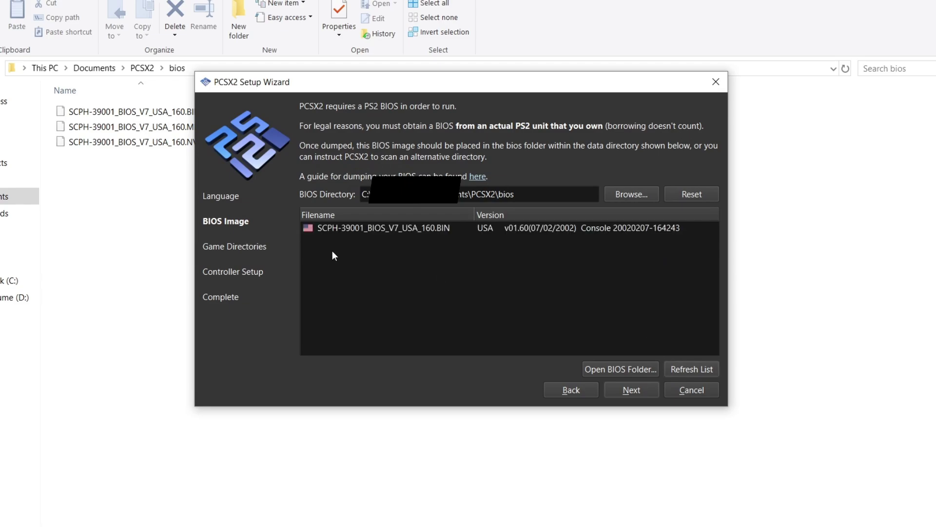
left_click(329, 231)
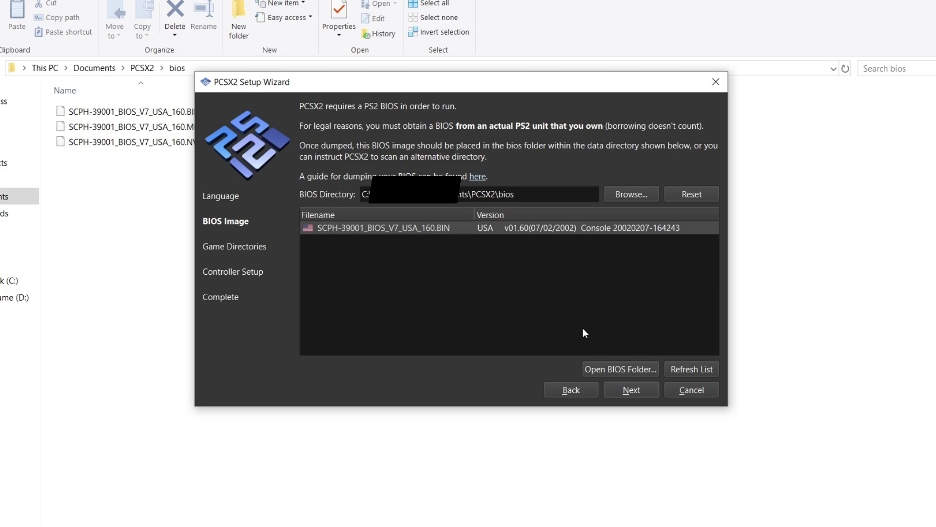
Add Downloads > New folder (17) > game as a game directory, scanned recursively.
left_click(631, 391)
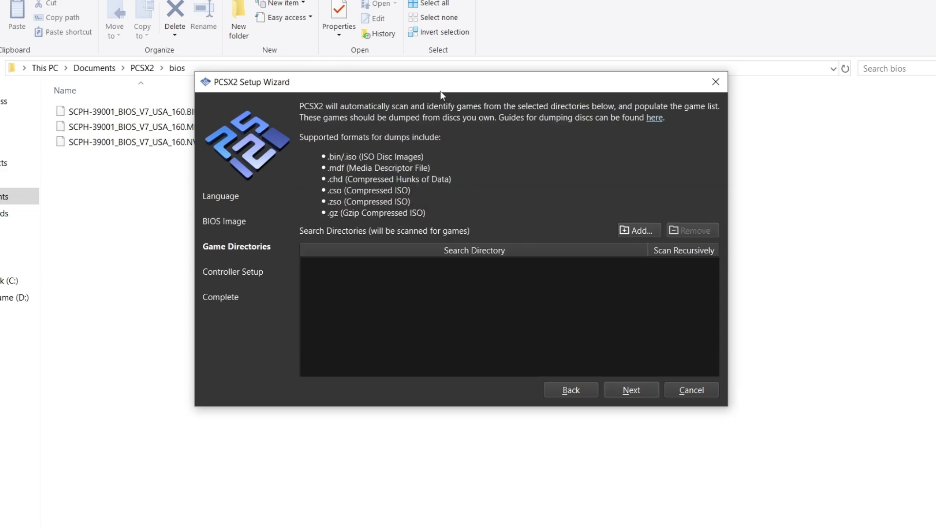
left_click_drag(440, 85, 438, 79)
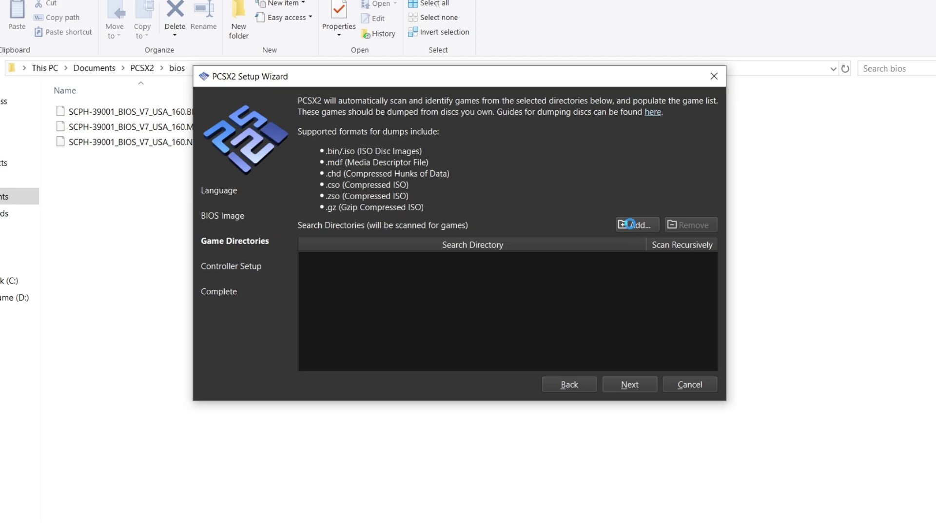
left_click(630, 224)
left_click(251, 259)
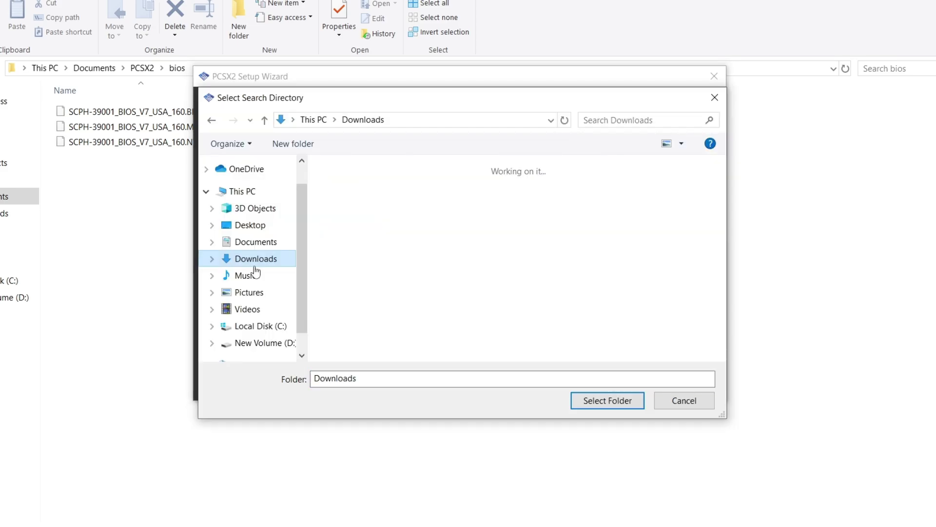
double_click(355, 289)
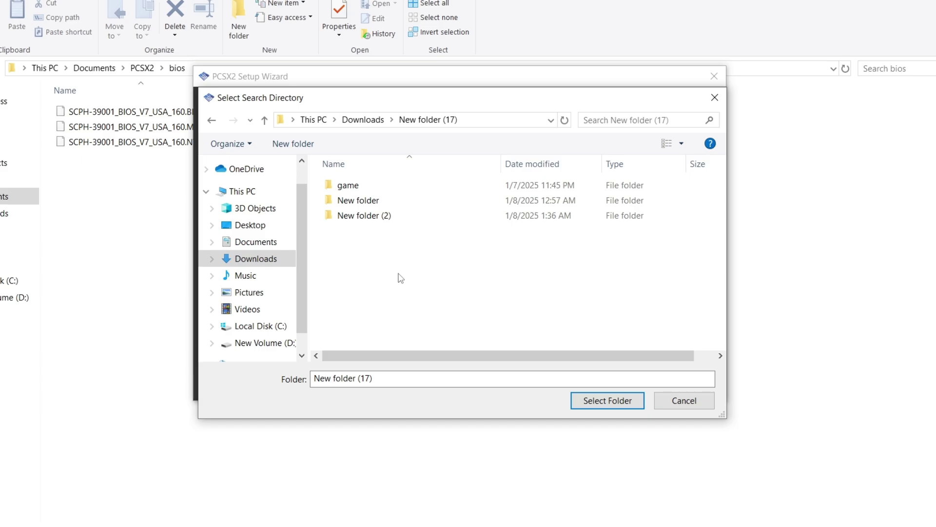
key("Down")
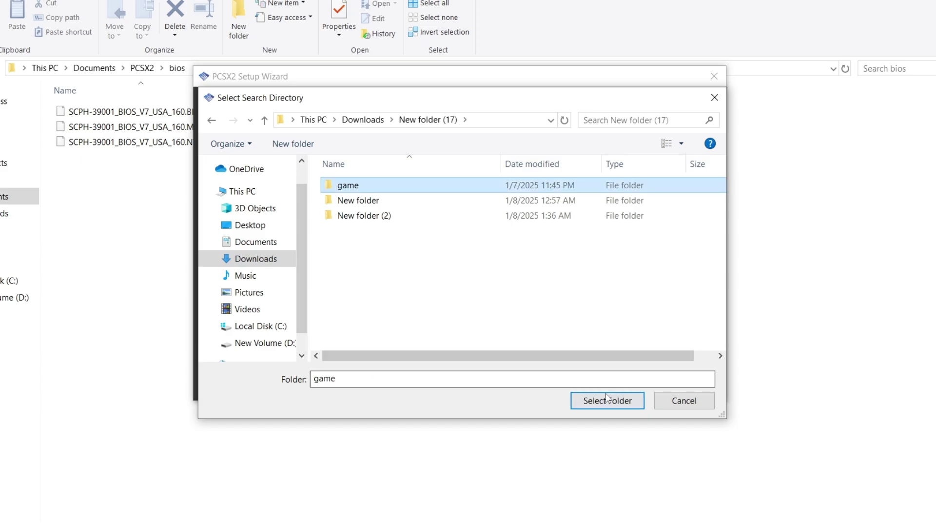
left_click(606, 398)
left_click(478, 263)
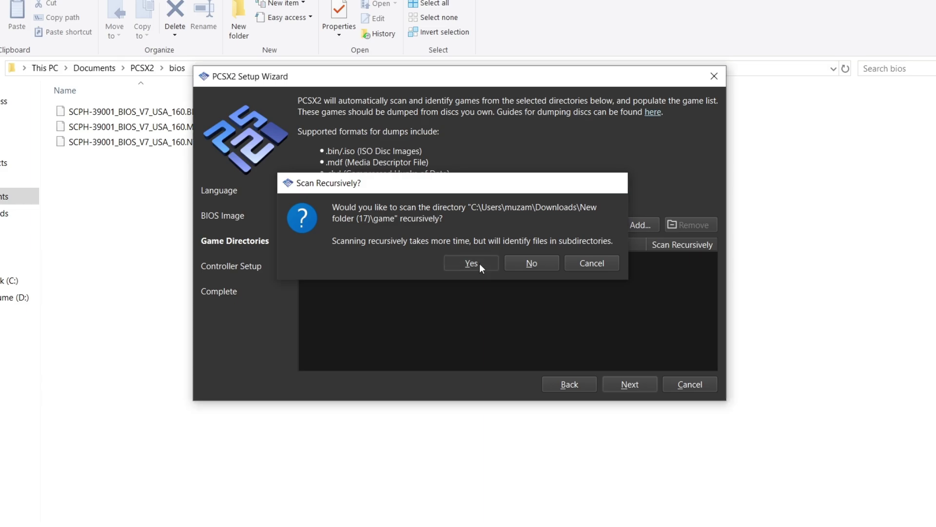
Keep the game directory and default controller settings, and finish the wizard.
left_click(629, 384)
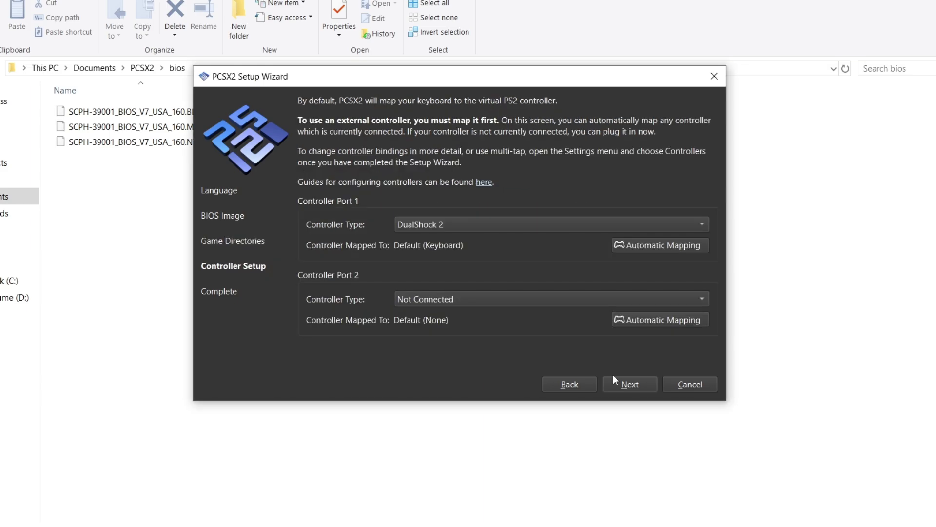
left_click(622, 384)
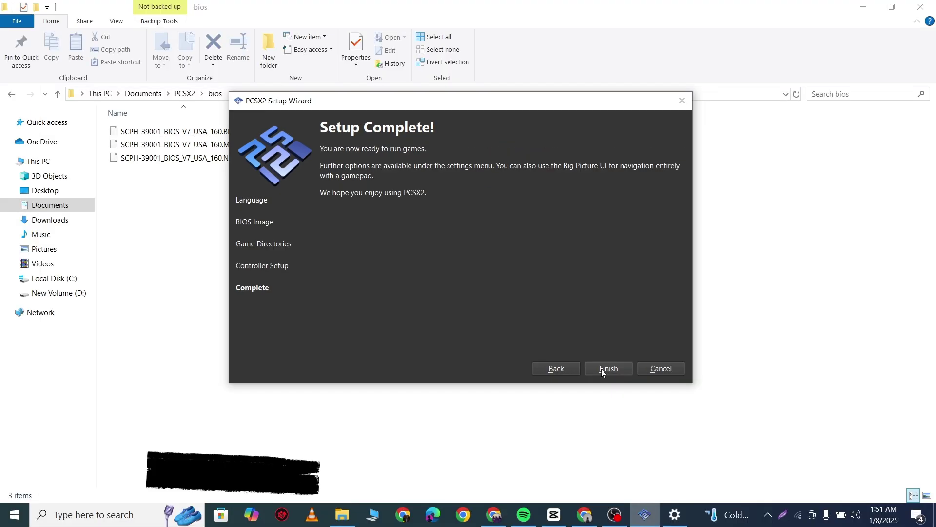
left_click(622, 384)
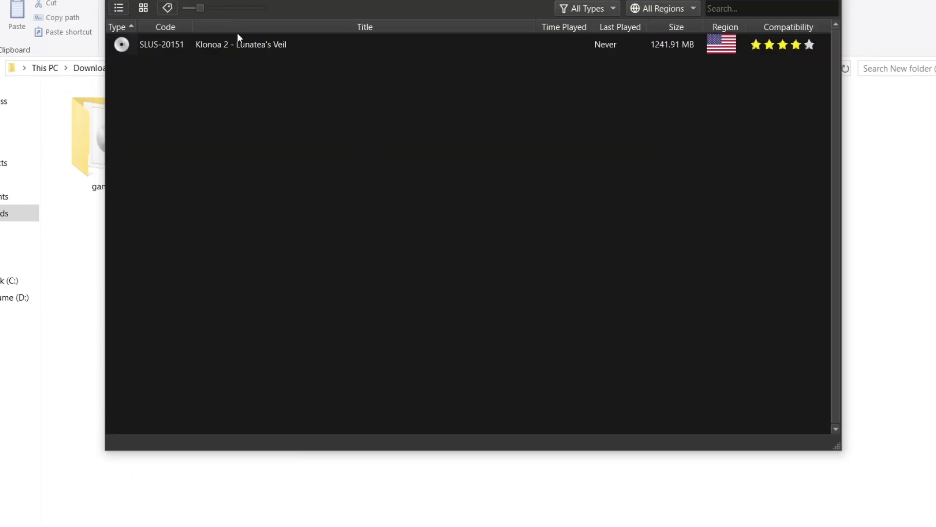
Start Klonoa 2 - Lunatea's Veil from the game list.
double_click(247, 43)
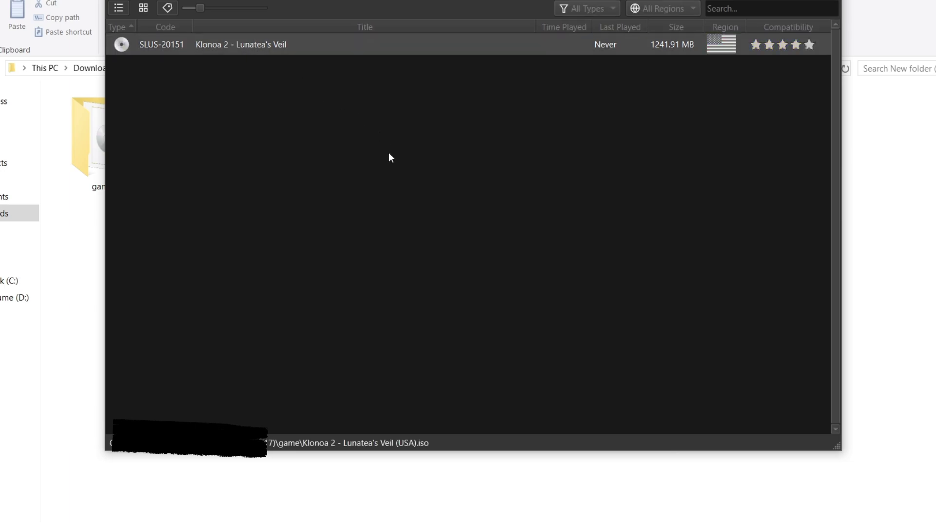